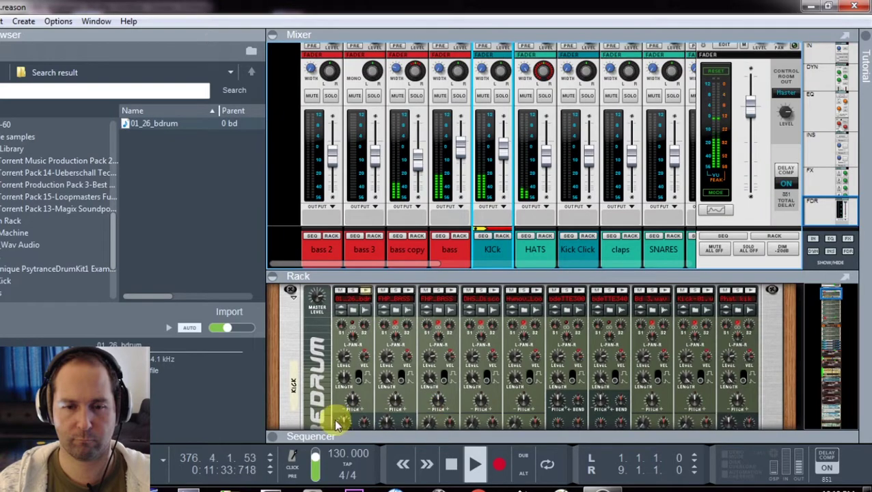
# - Adjust the pitch of drum 1 in the KICK Redrum
pyautogui.moveTo(353, 400); pyautogui.dragTo(355, 404)
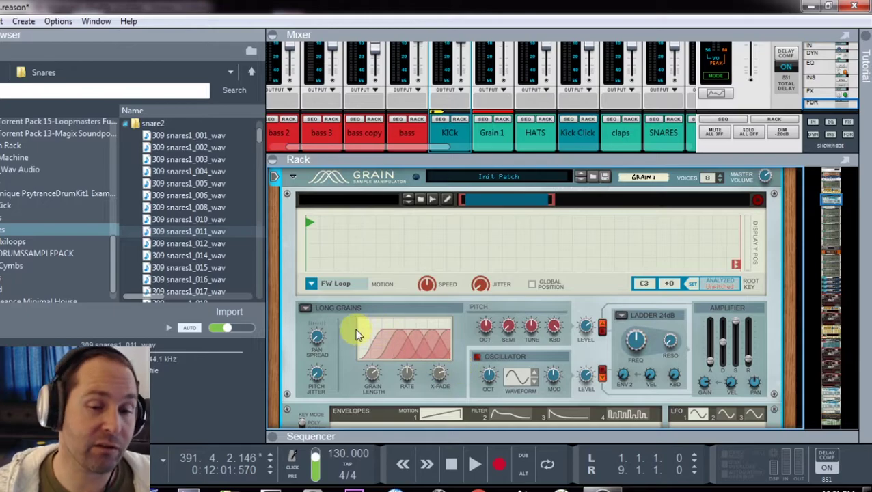
# - Load the snare sample 309 snares1_010_wav into the Grain 1 sampler
pyautogui.moveTo(192, 218); pyautogui.dragTo(525, 224)
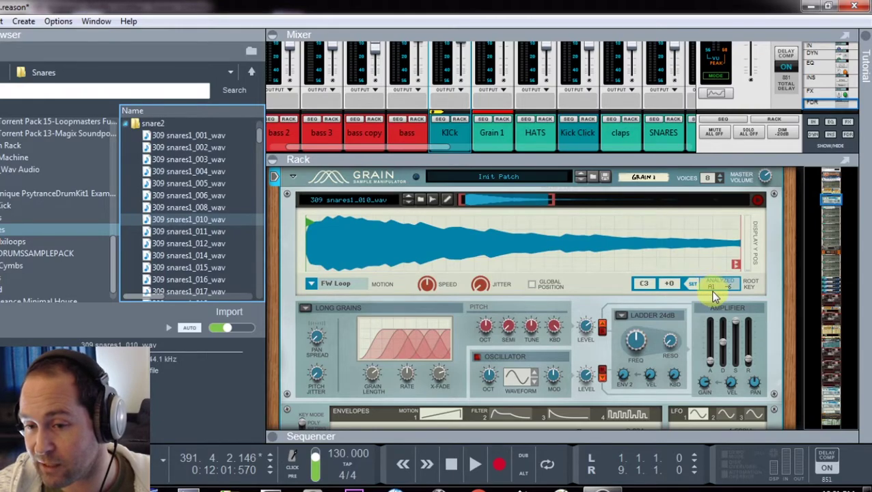
# - Move the SNARES mixer channel beside HATS, ahead of Kick Click
pyautogui.moveTo(494, 160); pyautogui.dragTo(494, 209)
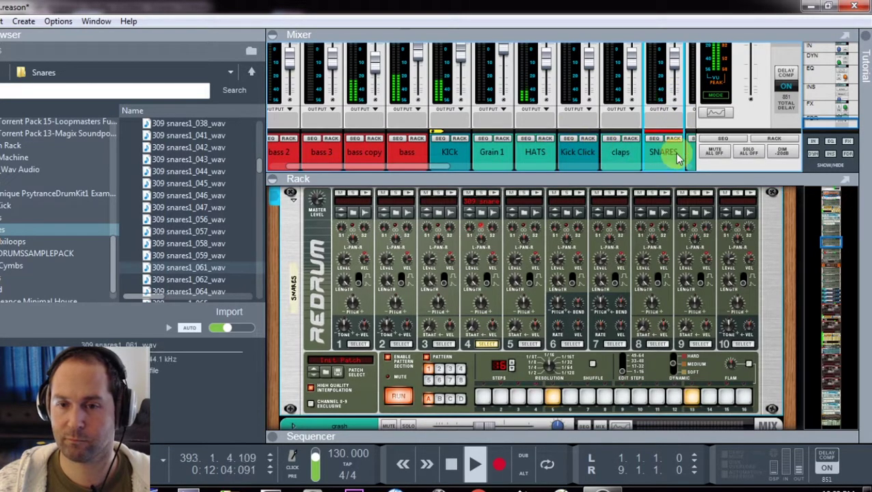
pyautogui.moveTo(672, 152); pyautogui.dragTo(567, 126)
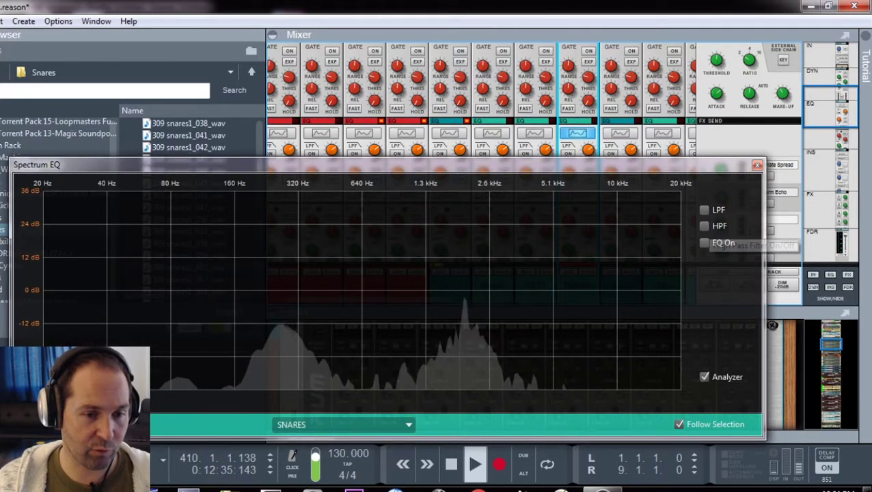
# - In the SNARES Spectrum EQ, enable the high-pass filter at about 150 Hz, turn the EQ on and pull down the low-frequency band
pyautogui.press('space')
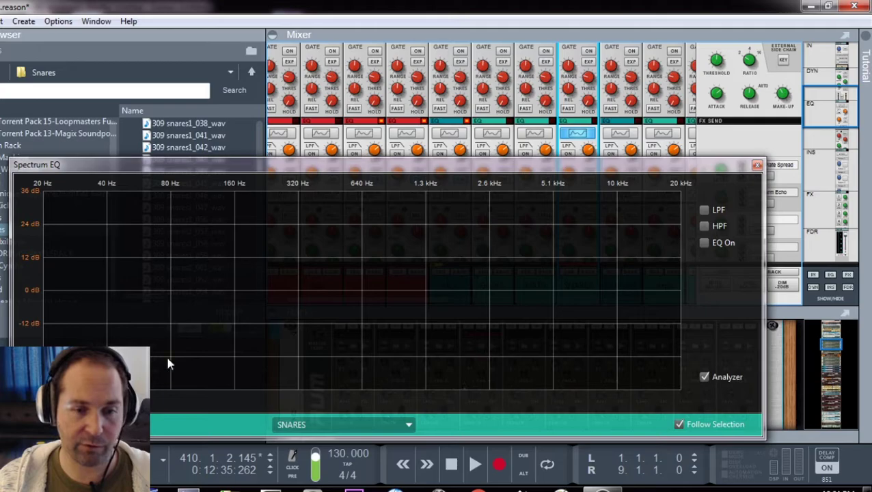
pyautogui.press('space')
pyautogui.click(705, 225)
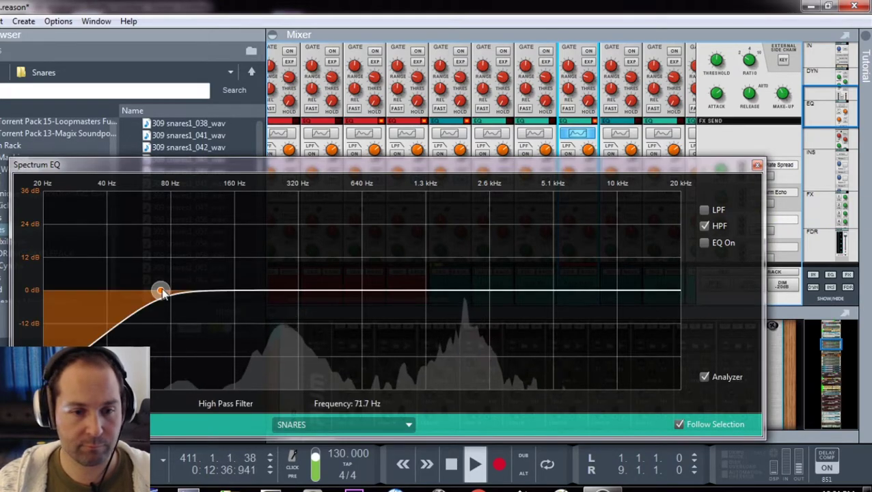
pyautogui.moveTo(160, 292); pyautogui.dragTo(227, 292)
pyautogui.click(704, 243)
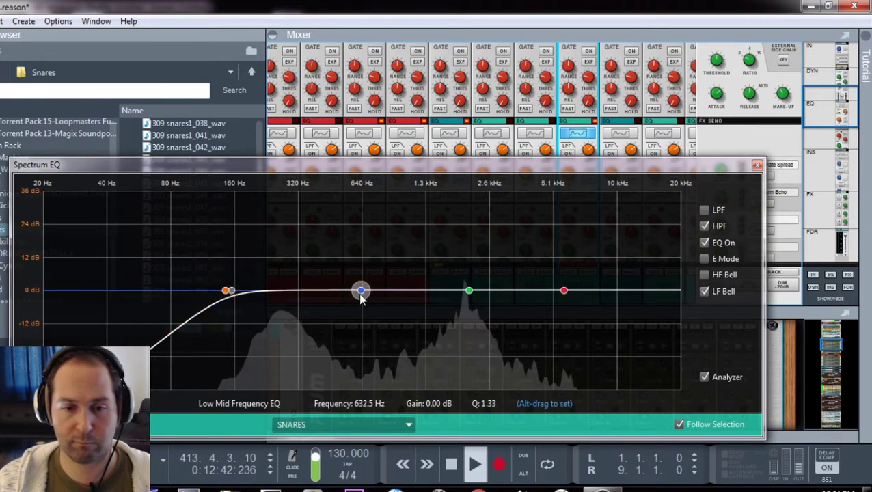
pyautogui.moveTo(231, 291); pyautogui.dragTo(106, 343)
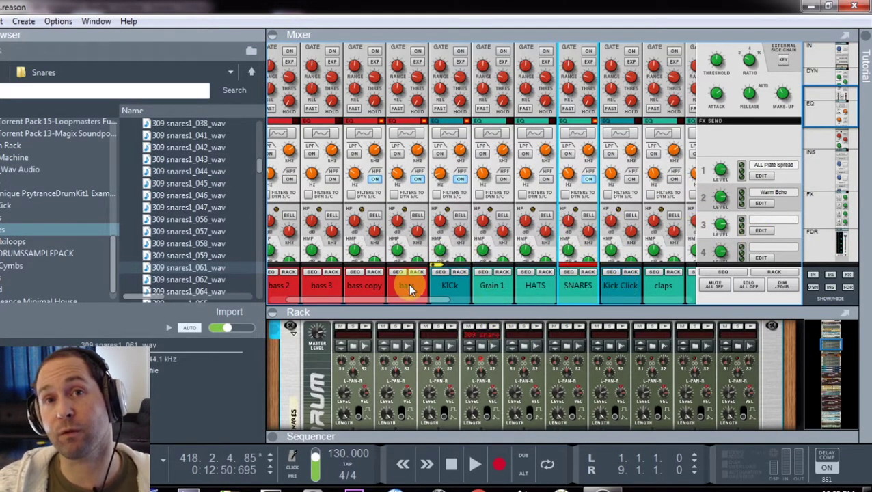
# - Create an RV7000 reverb as send effect 3 with the ALL Plate Spread patch and enable that send on SNARES
pyautogui.rightClick(733, 189)
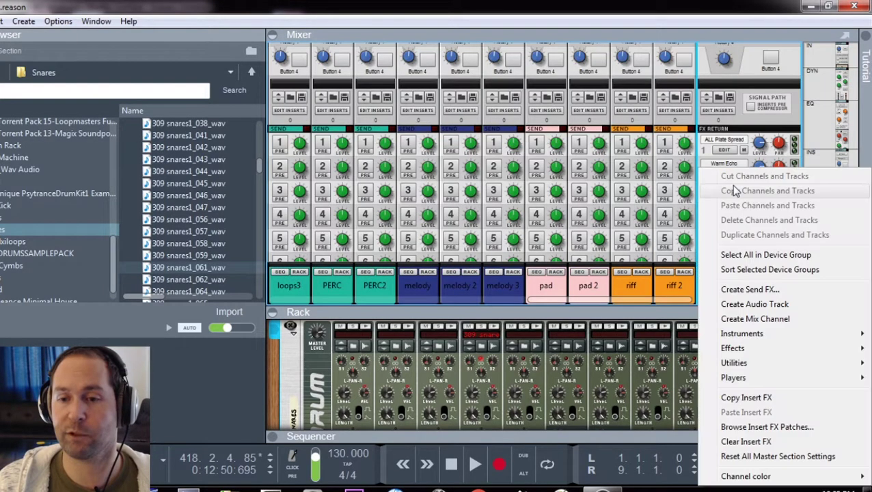
pyautogui.click(752, 291)
pyautogui.scroll(-3, 186, 212)
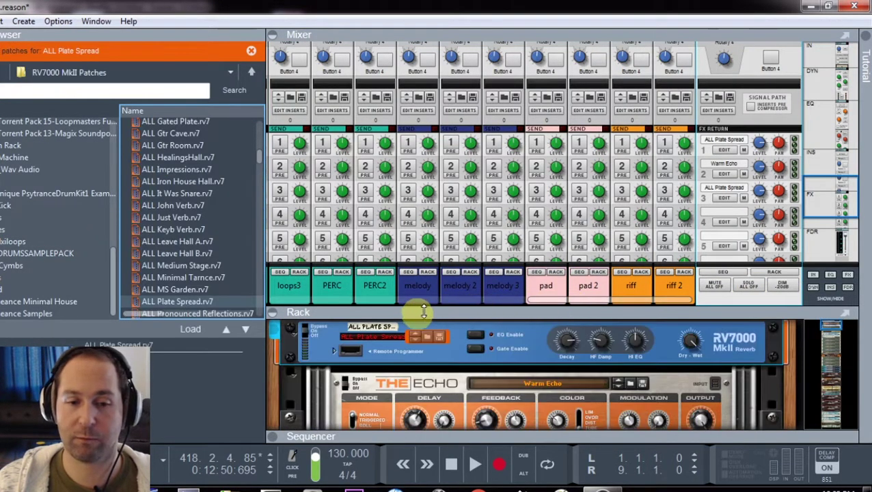
pyautogui.moveTo(423, 311); pyautogui.dragTo(432, 261)
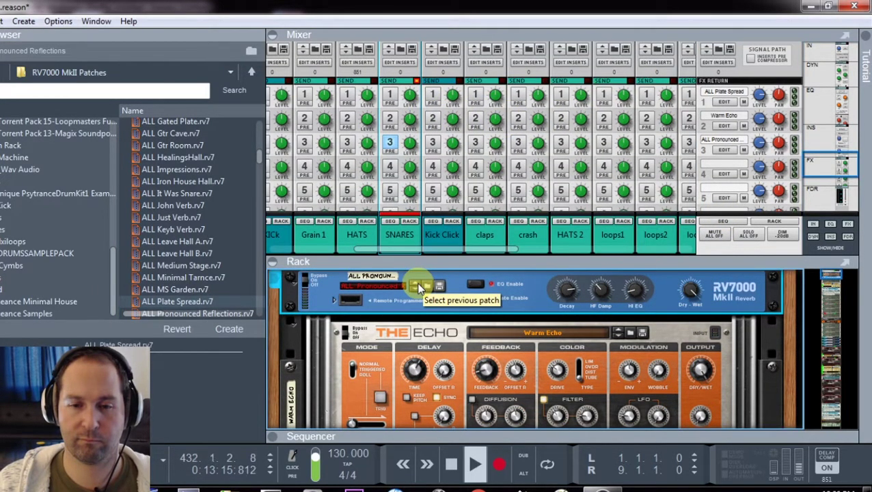
pyautogui.click(419, 287)
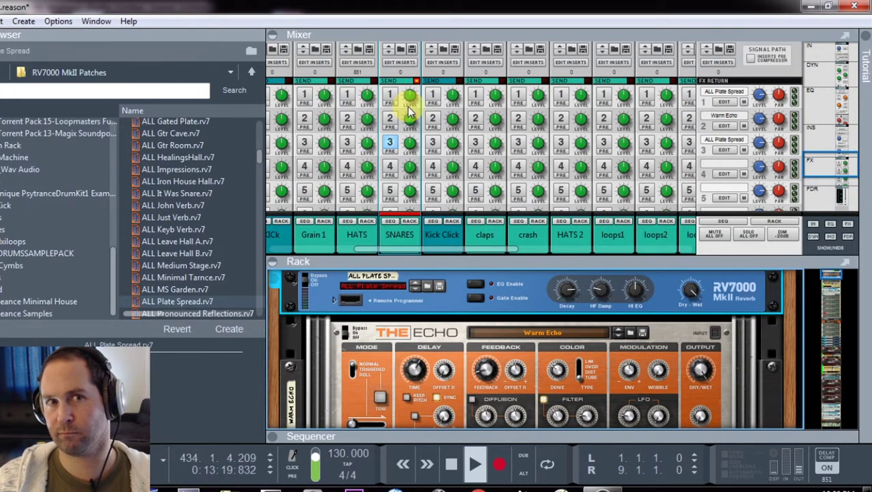
# - Play back the track to hear the snares with the send reverb
pyautogui.press('space')
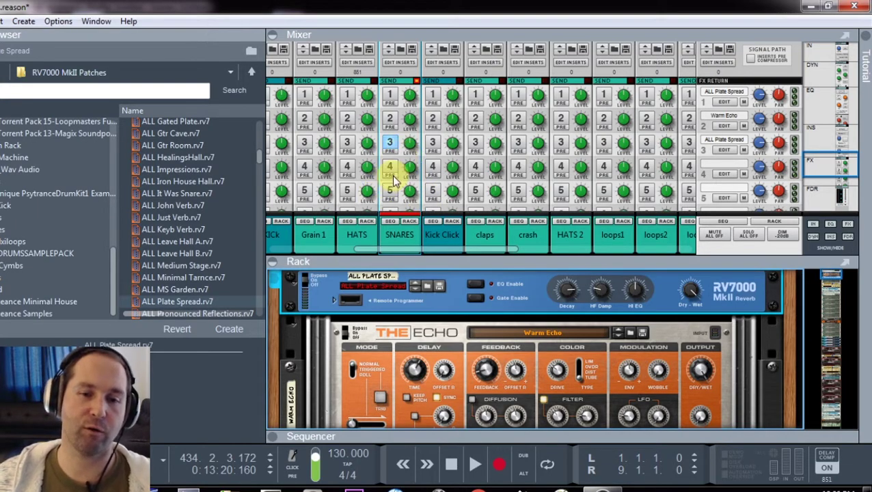
pyautogui.scroll(-3, 391, 179)
pyautogui.scroll(1, 389, 159)
pyautogui.click(408, 160)
pyautogui.press('space')
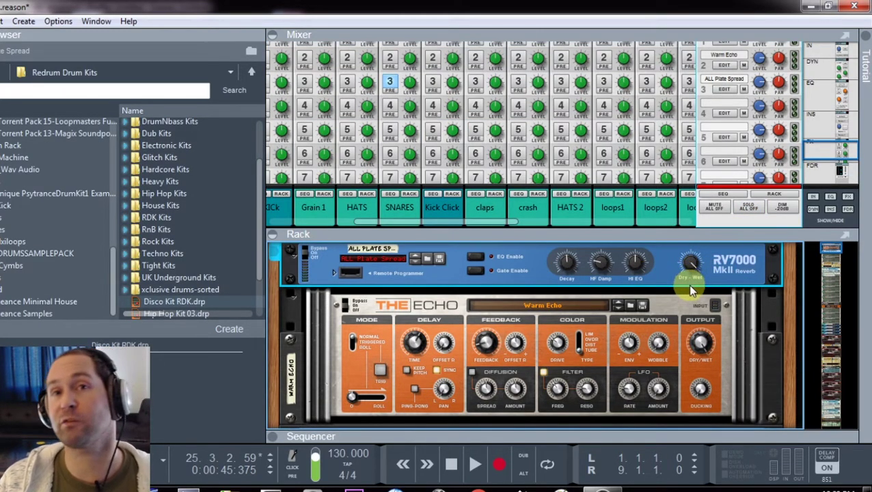
# - Open an automation lane for the RV7000 reverb's Dry-Wet control
pyautogui.rightClick(689, 263)
pyautogui.click(701, 270)
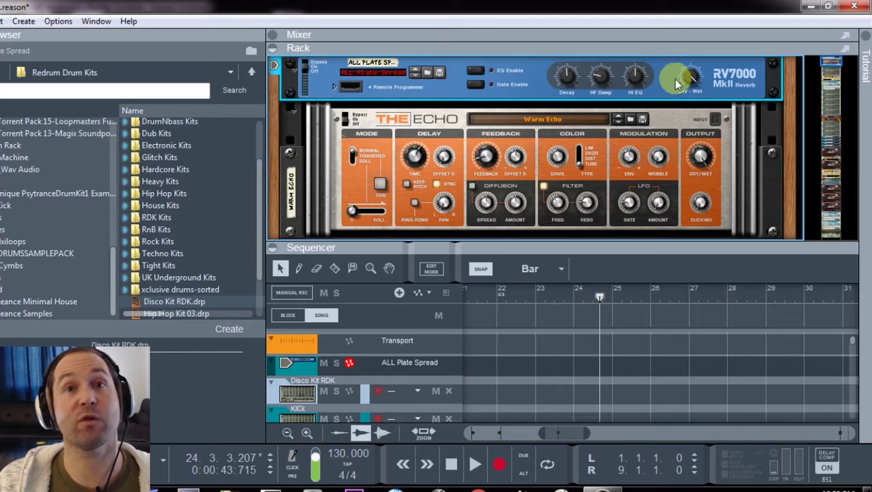
pyautogui.rightClick(689, 77)
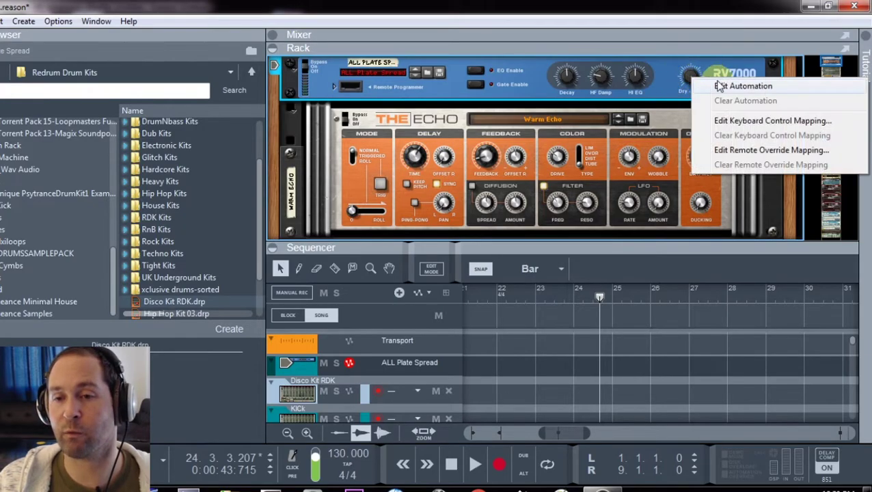
pyautogui.click(743, 86)
# - Record an automation clip that turns the RV7000's Dry-Wet level down, and select the recorded clip
pyautogui.click(499, 466)
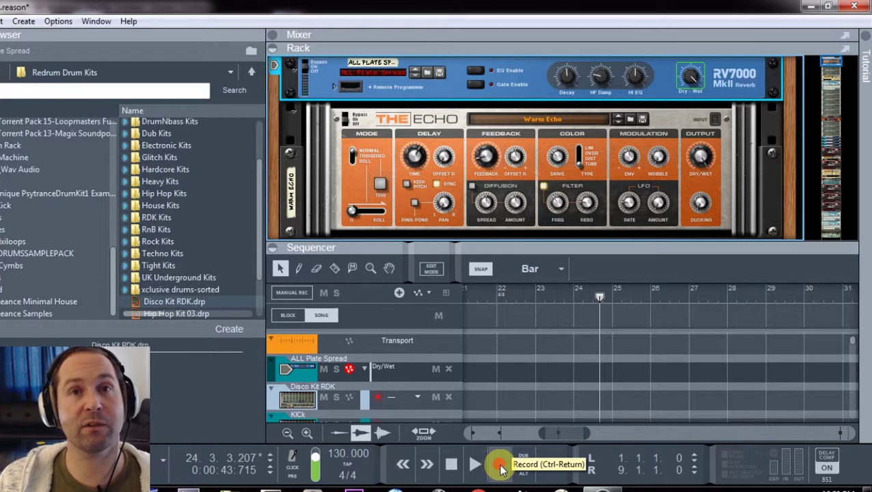
pyautogui.click(499, 466)
pyautogui.moveTo(689, 83); pyautogui.dragTo(693, 101)
pyautogui.press('space')
pyautogui.click(660, 389)
pyautogui.click(625, 374)
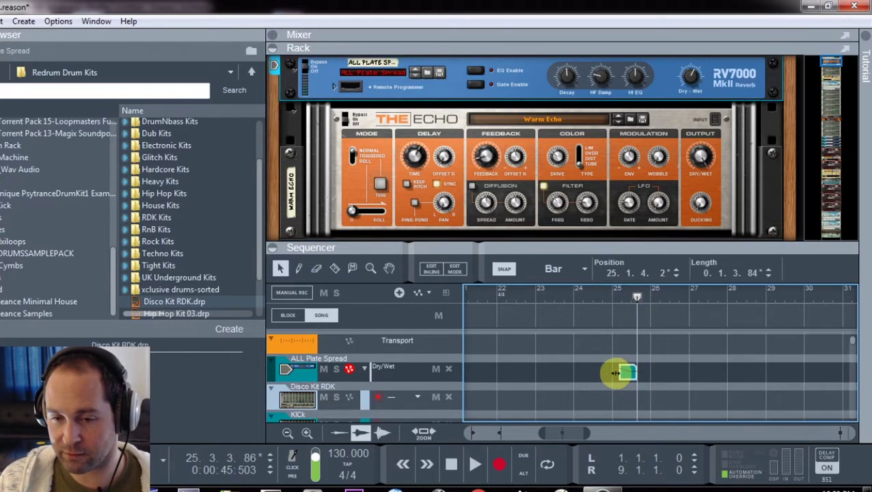
# - Edit the Dry/Wet automation and place half-bar clips of it along the ALL Plate Spread track, including one at 4.3.1.0
pyautogui.doubleClick(617, 373)
pyautogui.moveTo(490, 379); pyautogui.dragTo(503, 422)
pyautogui.scroll(2, 494, 356)
pyautogui.press('space')
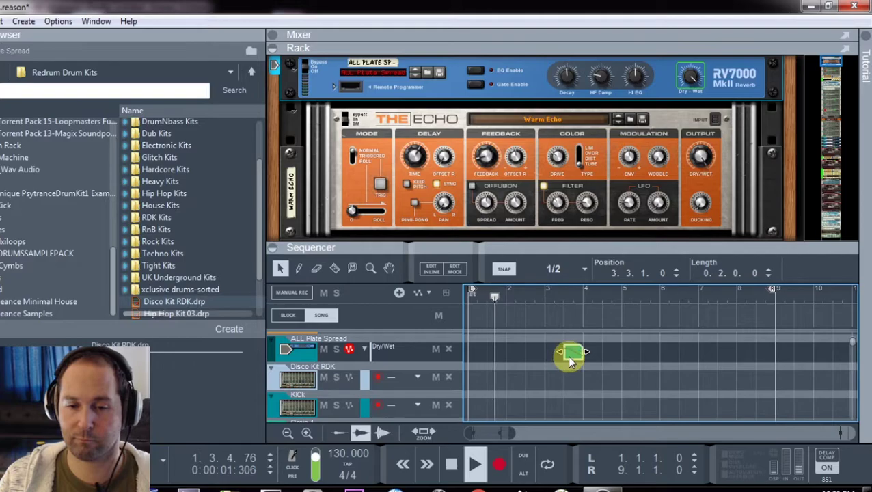
pyautogui.moveTo(566, 356); pyautogui.dragTo(609, 345)
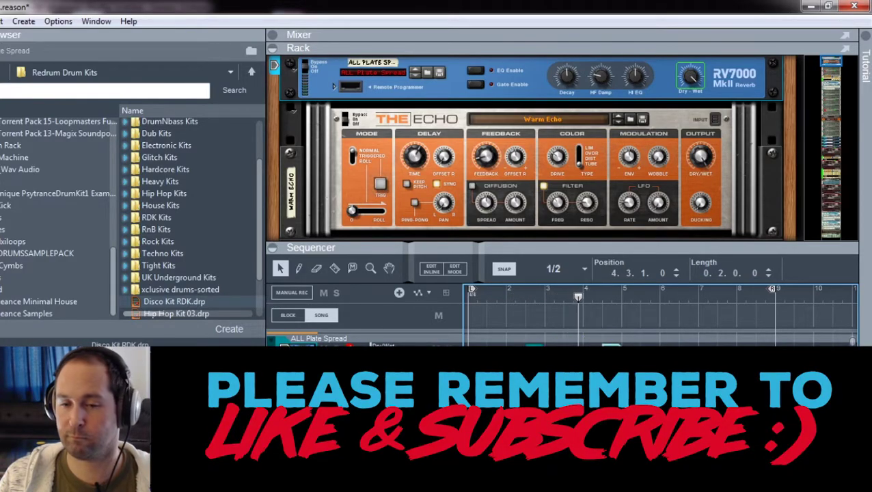
pyautogui.click(607, 369)
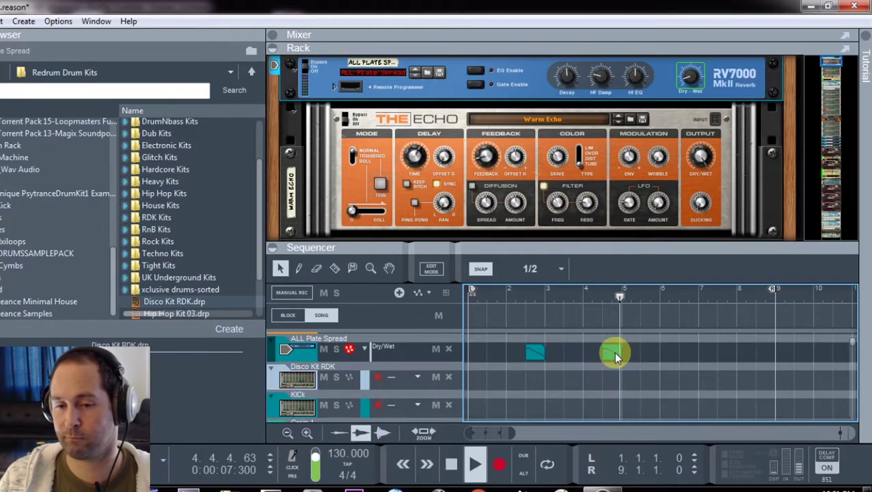
pyautogui.moveTo(613, 351); pyautogui.dragTo(745, 358)
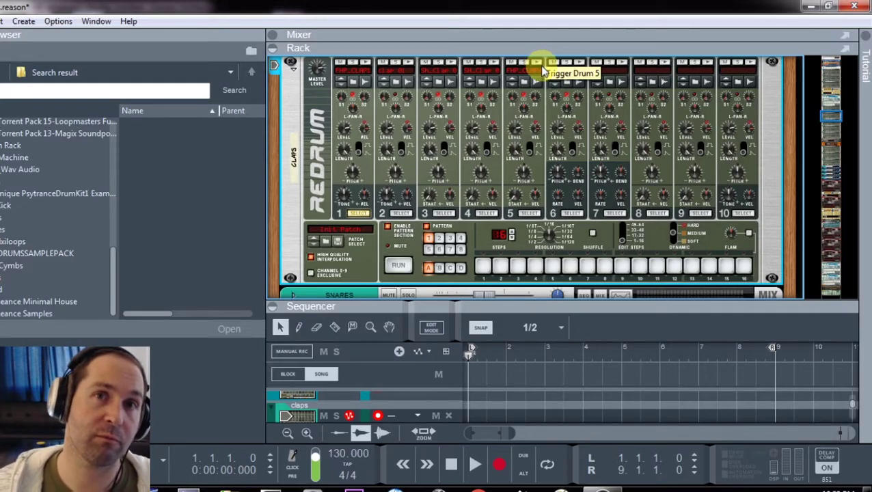
# - Audition drum 5 in the CLAPS Redrum and program it on steps 5 and 13 with shuffle enabled
pyautogui.click(540, 68)
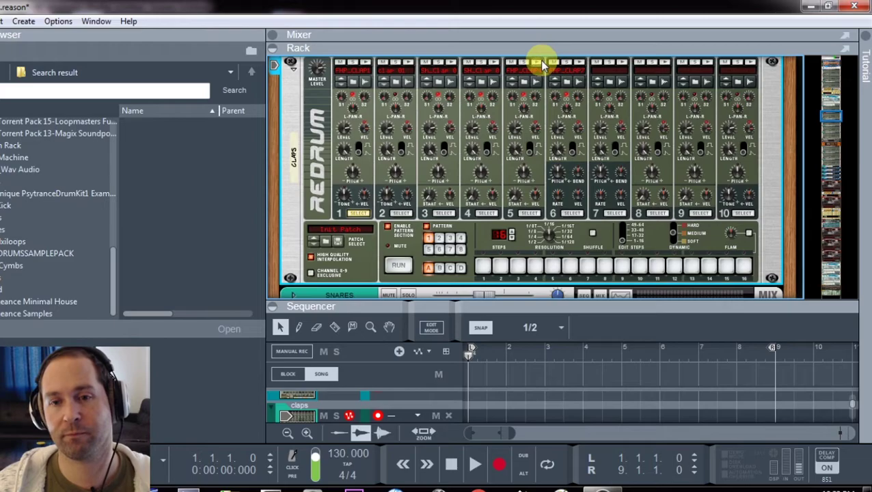
pyautogui.click(690, 266)
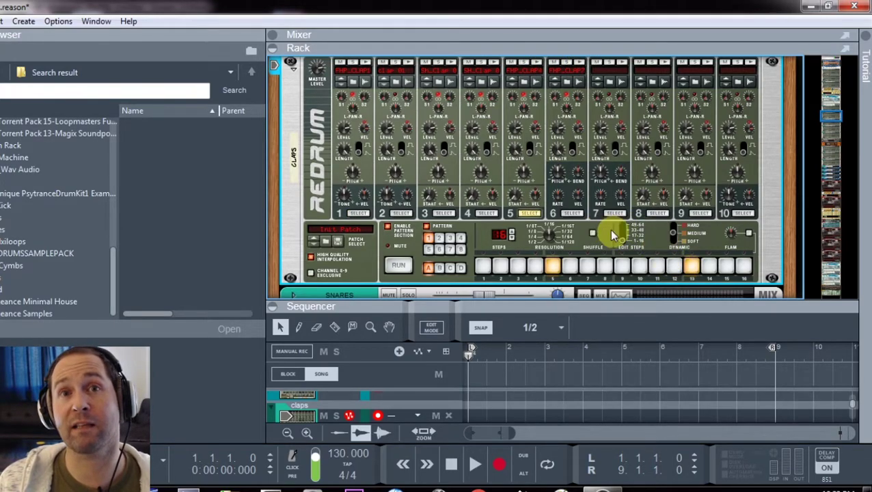
pyautogui.click(593, 233)
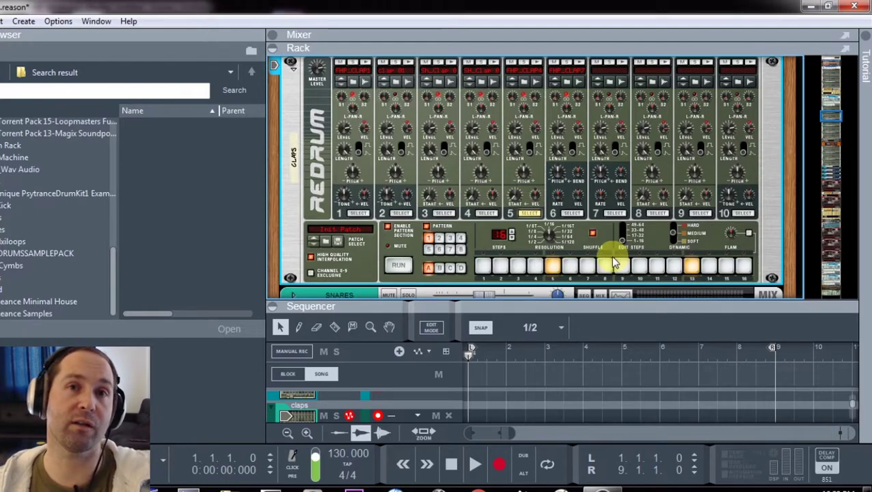
# - In the claps channel's Spectrum EQ, set a low-pass filter at about 2.6 kHz and a high-pass filter at about 200 Hz
pyautogui.press('space')
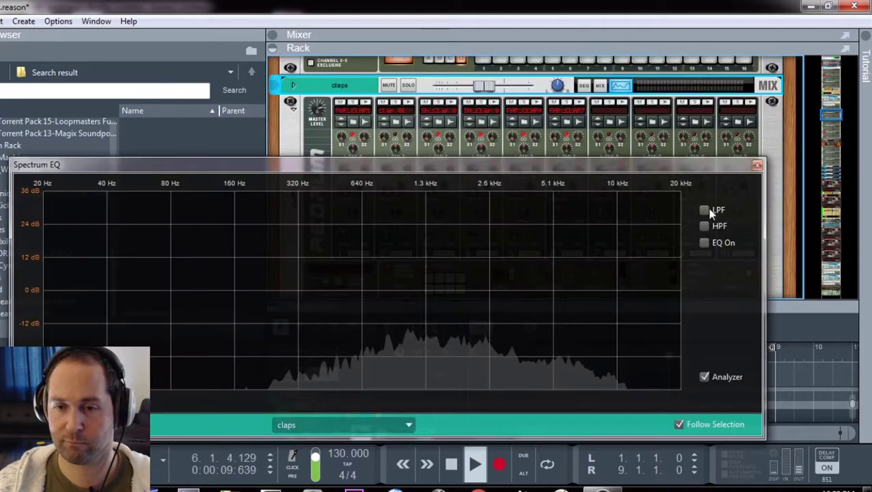
pyautogui.click(705, 210)
pyautogui.moveTo(422, 285); pyautogui.dragTo(489, 290)
pyautogui.click(704, 226)
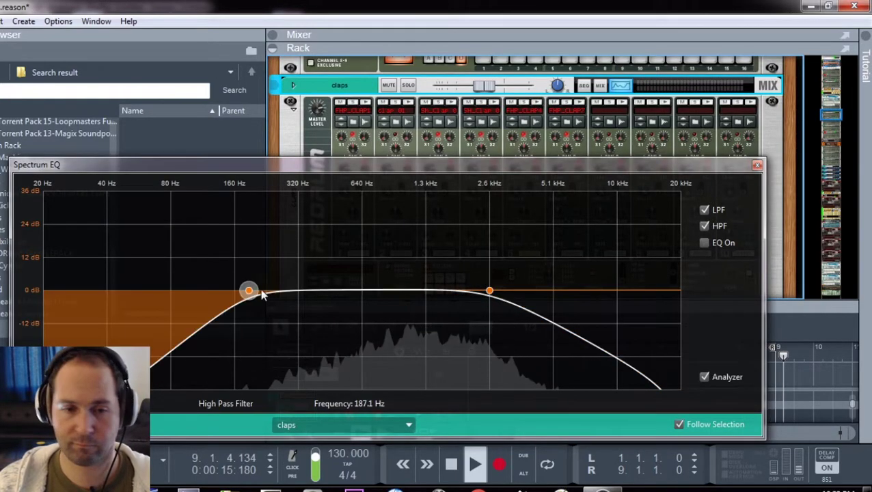
pyautogui.moveTo(250, 290); pyautogui.dragTo(260, 294)
pyautogui.click(756, 165)
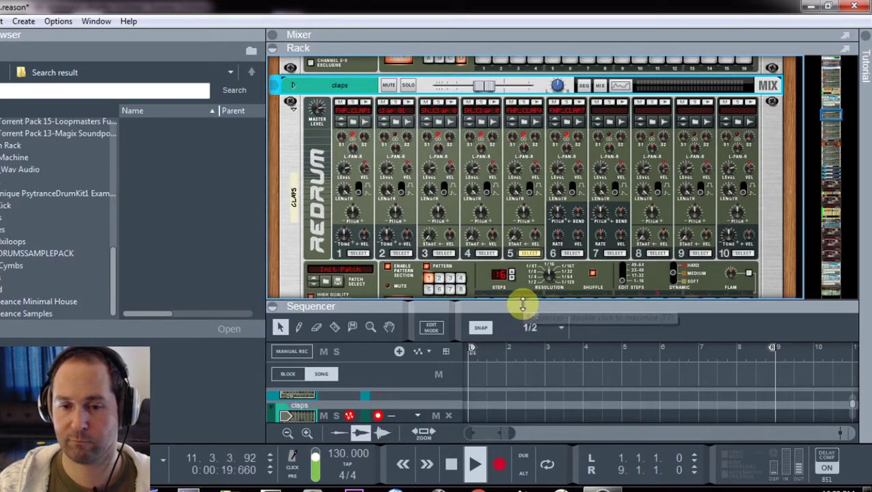
pyautogui.press('space')
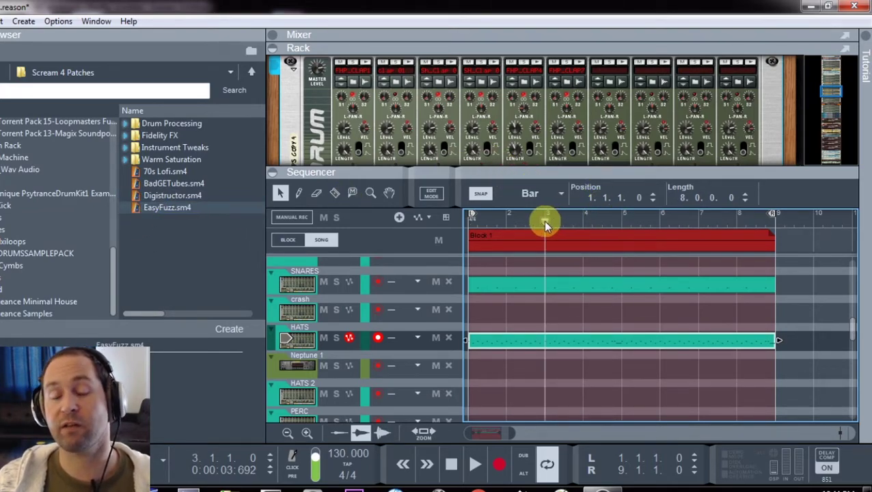
# - Split the HATS clip at bar 5, set the snap to 1/4 and split the clip again within bar 4
pyautogui.click(621, 220)
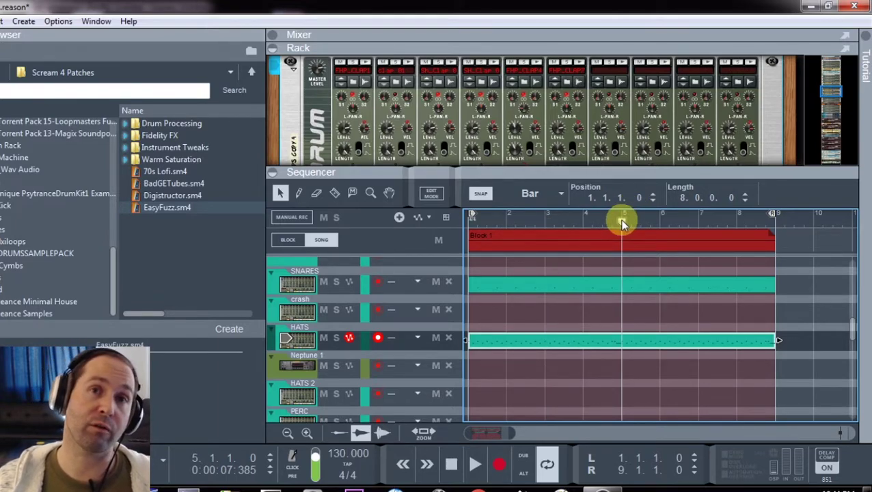
pyautogui.press('space')
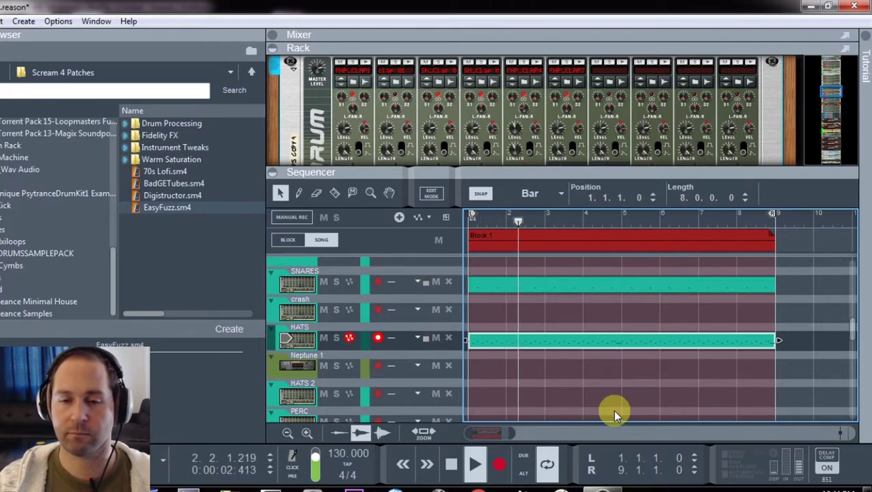
pyautogui.click(334, 193)
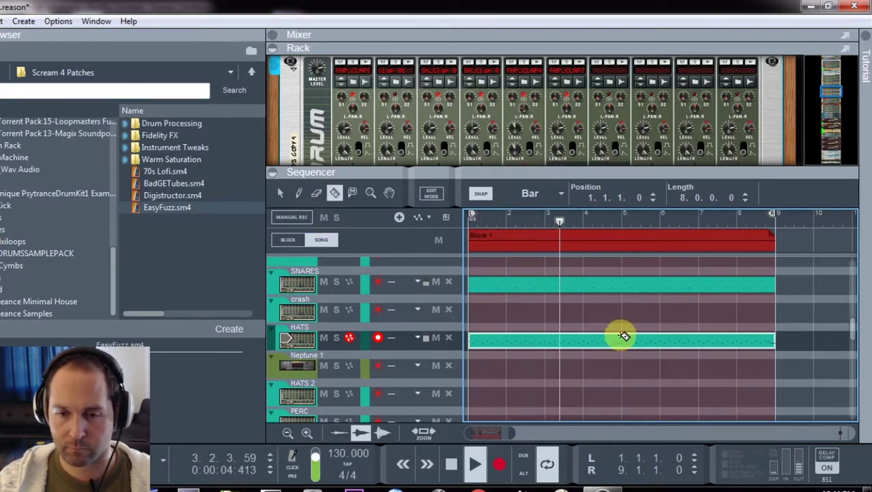
pyautogui.click(620, 336)
pyautogui.click(531, 194)
pyautogui.click(526, 237)
pyautogui.click(599, 333)
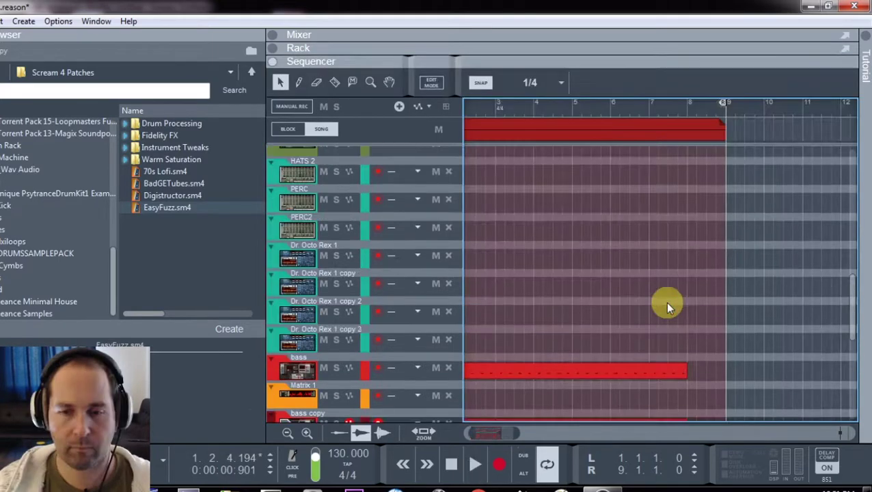
# - Duplicate the 1/32 snare notes in the SNARES copy clip to fill it up to bar 9
pyautogui.scroll(3, 668, 306)
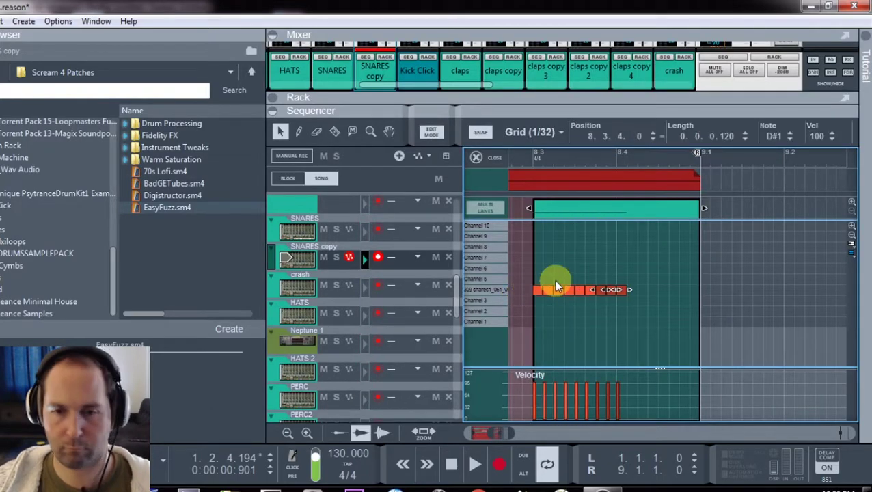
pyautogui.hotkey('ctrl', 'd')
pyautogui.hotkey('ctrl', 'd')
pyautogui.hotkey('ctrl', 'd')
pyautogui.hotkey('ctrl', 'd')
pyautogui.click(689, 291)
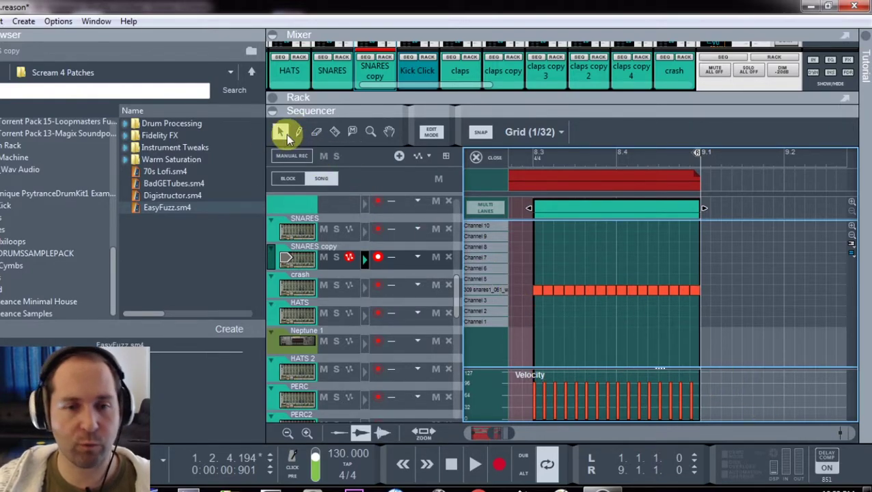
# - Draw a rising velocity ramp across the 1/32 snare notes in the SNARES copy clip with the Pencil tool
pyautogui.press('w')
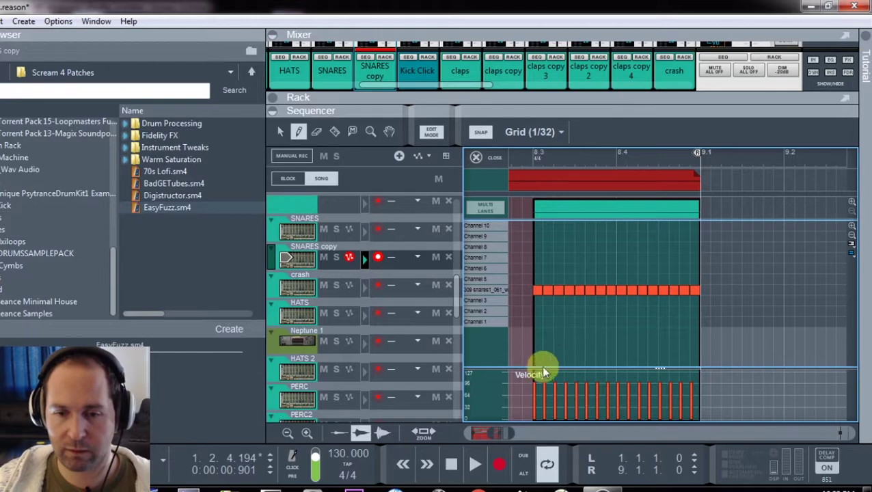
pyautogui.moveTo(531, 413); pyautogui.dragTo(700, 385)
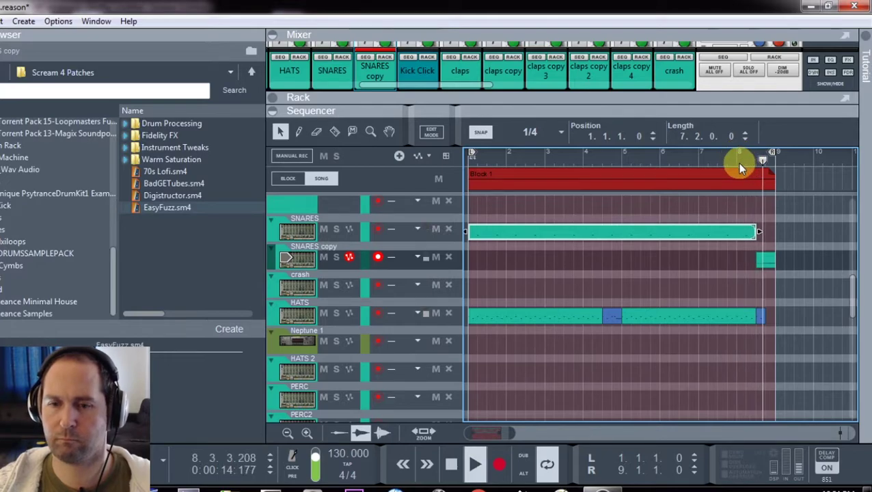
# - Automate the SNARES copy channel's pan with a falling sweep over the fill up to bar 9, ending at -100
pyautogui.click(278, 254)
pyautogui.moveTo(416, 91); pyautogui.dragTo(420, 296)
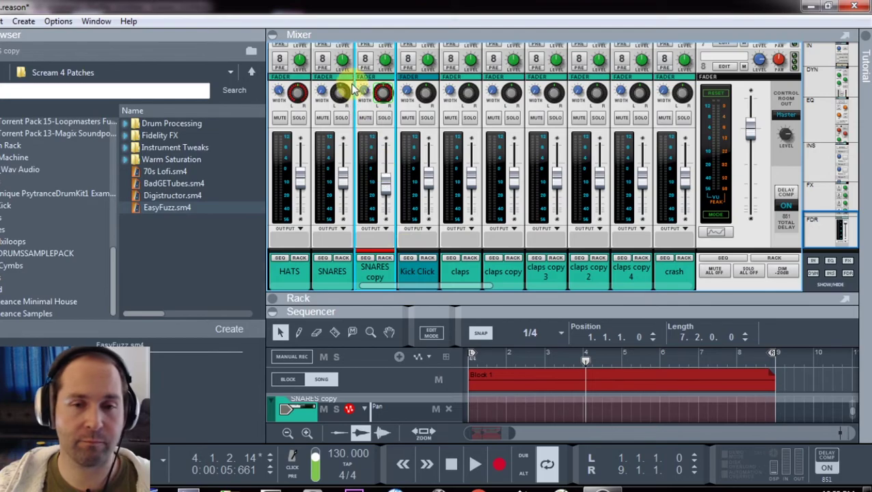
pyautogui.rightClick(382, 93)
pyautogui.click(420, 102)
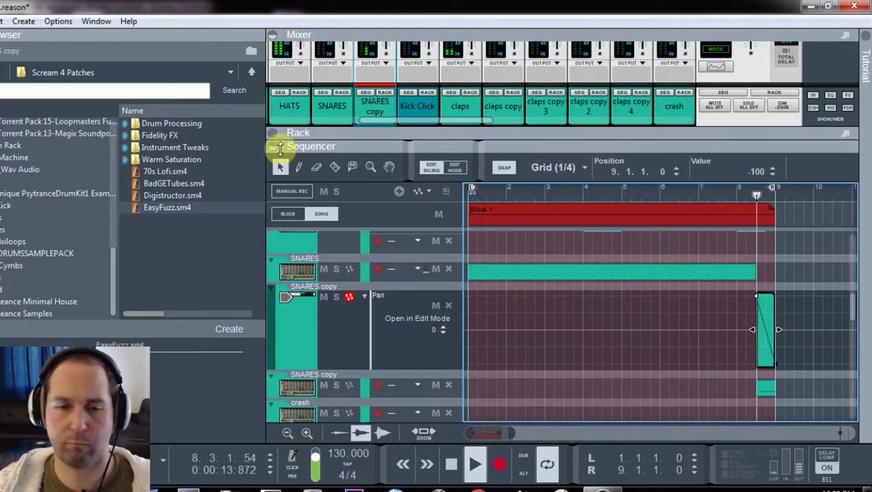
pyautogui.click(443, 167)
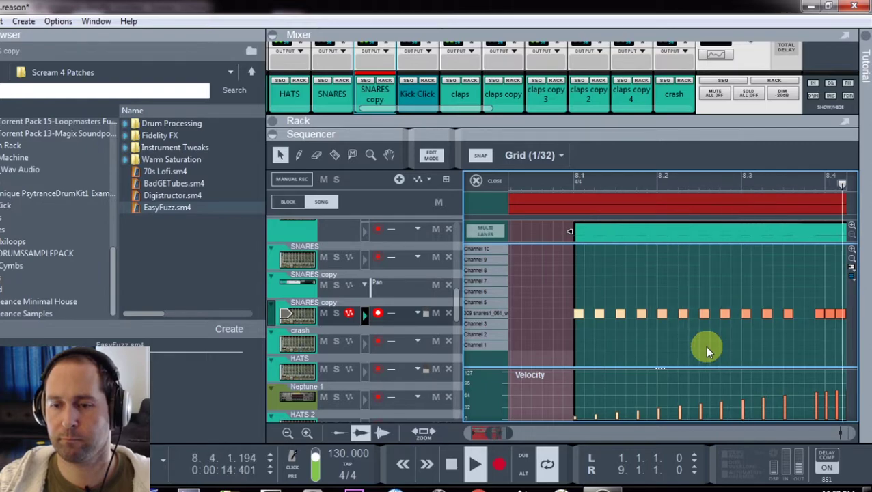
pyautogui.click(437, 154)
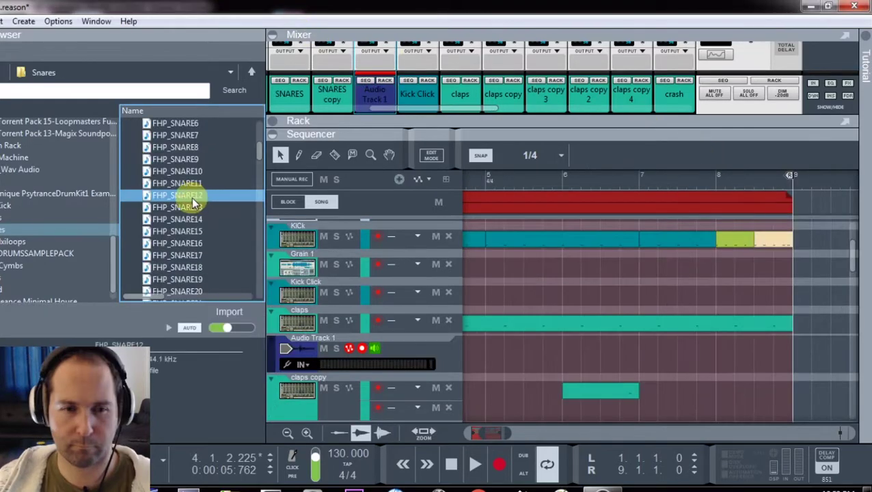
# - Import FHP_SNARE12 onto Audio Track 1, reverse it and position the shortened clip to end at beat 4.2
pyautogui.moveTo(191, 196); pyautogui.dragTo(497, 353)
pyautogui.rightClick(721, 359)
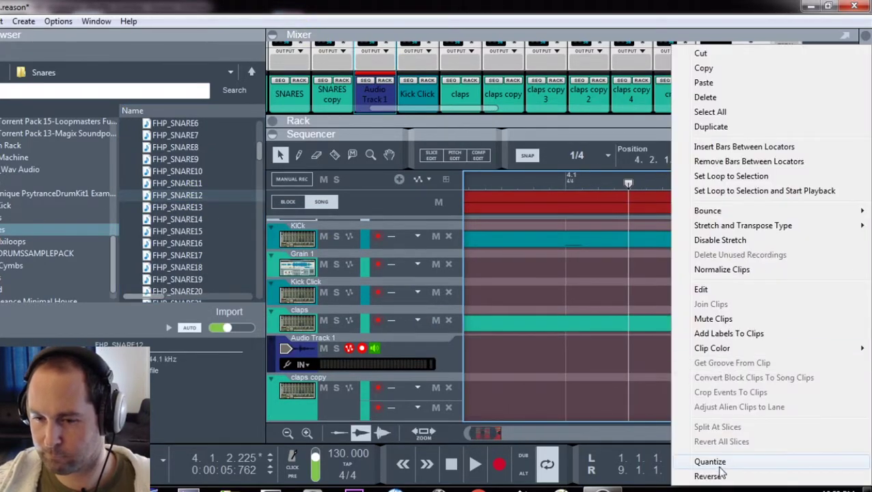
pyautogui.click(718, 474)
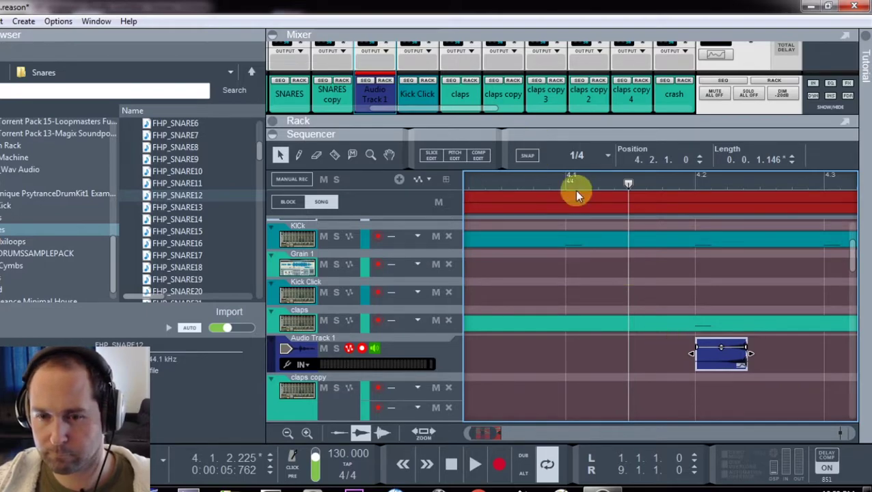
pyautogui.moveTo(725, 366); pyautogui.dragTo(694, 352)
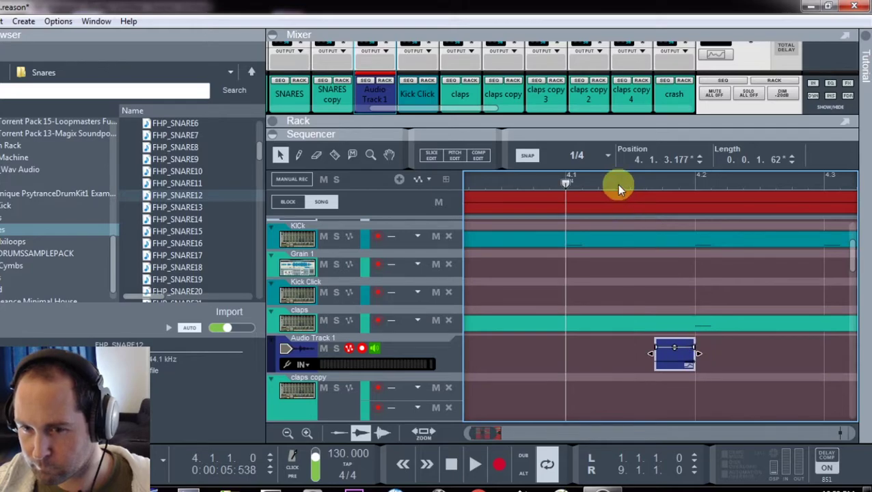
pyautogui.press('space')
# - Audition FHP_SNARE18, add it to Audio Track 1 and set that channel's level to about -9.28 dB
pyautogui.click(179, 267)
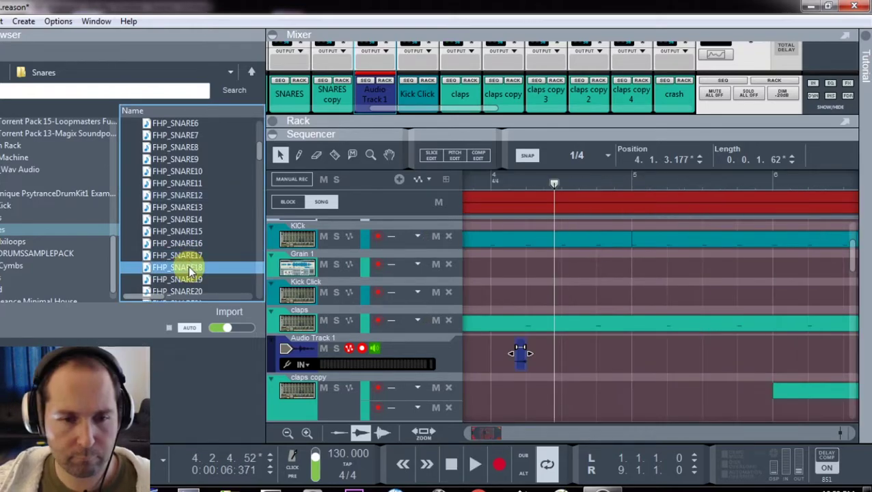
pyautogui.moveTo(179, 268); pyautogui.dragTo(577, 358)
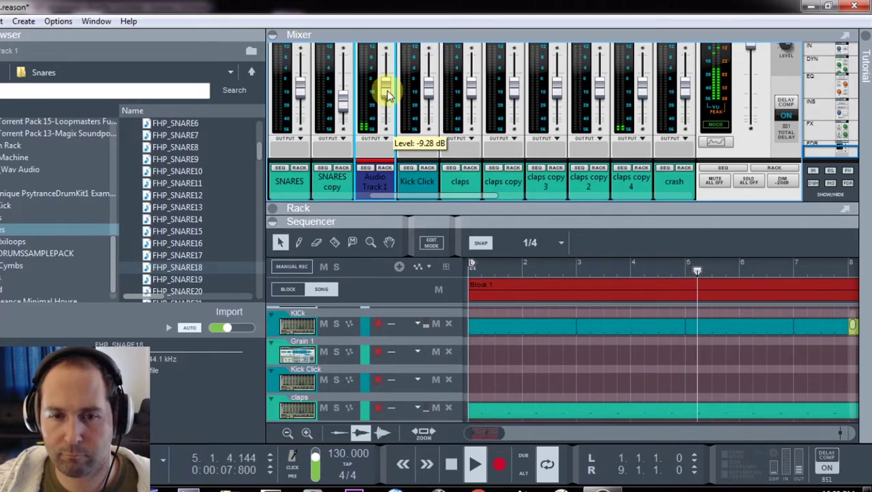
pyautogui.moveTo(429, 214); pyautogui.dragTo(412, 126)
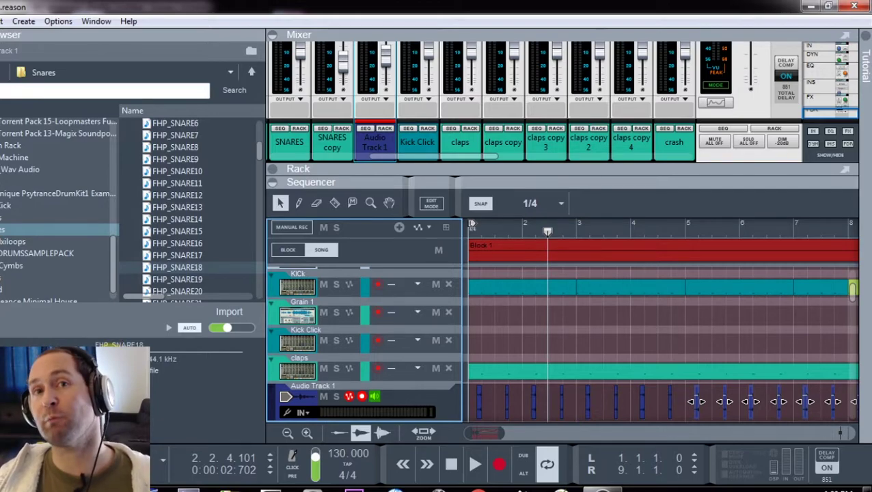
# - Add FHP_SNARE14 on Audio Track 2, shift its first three clips slightly earlier with snap off and play back the pattern
pyautogui.click(196, 220)
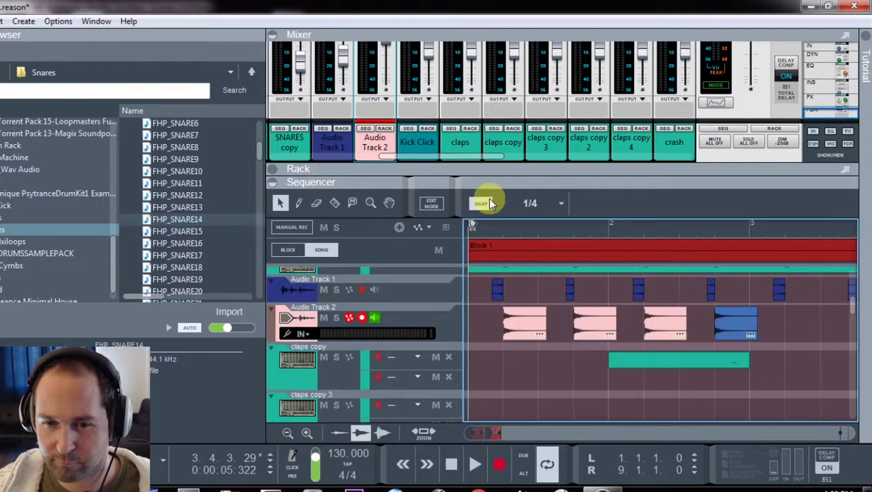
pyautogui.moveTo(485, 196); pyautogui.dragTo(659, 336)
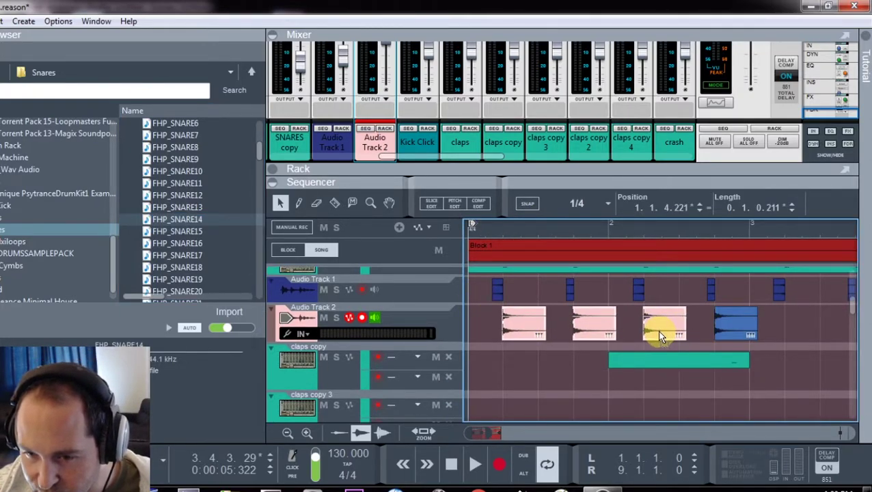
pyautogui.click(729, 326)
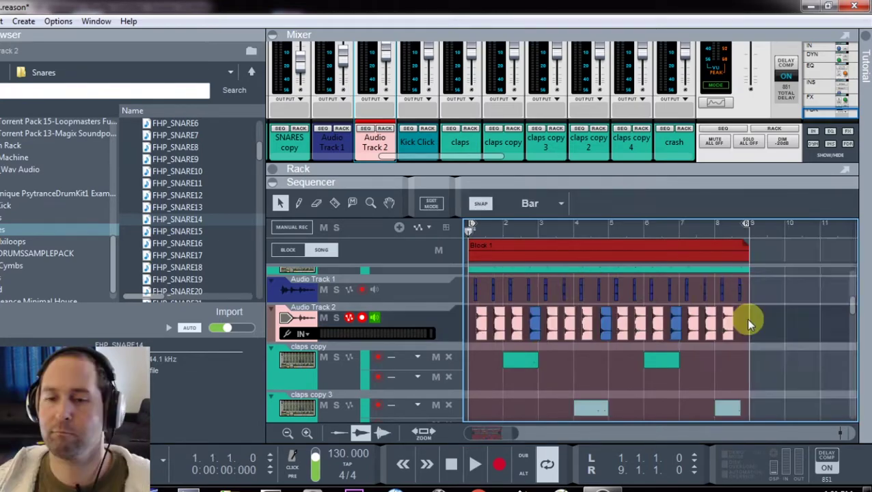
pyautogui.press('space')
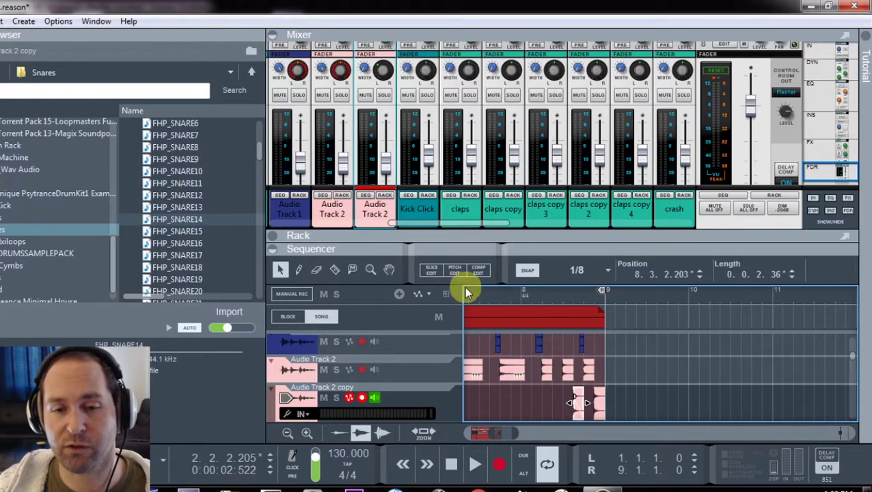
# - Open the Audio Track 2 copy clip near 8.3 in Pitch Edit and set its note's formant to 3
pyautogui.click(453, 272)
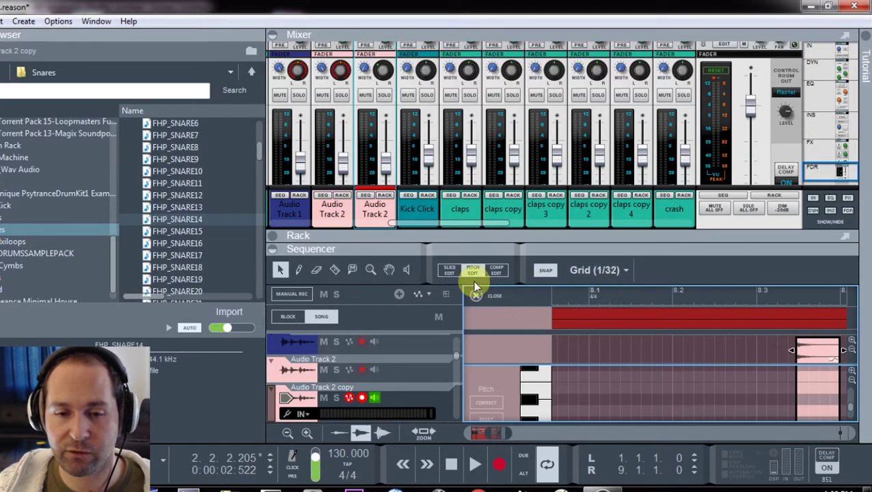
pyautogui.click(477, 276)
pyautogui.click(472, 270)
pyautogui.moveTo(475, 259); pyautogui.dragTo(477, 73)
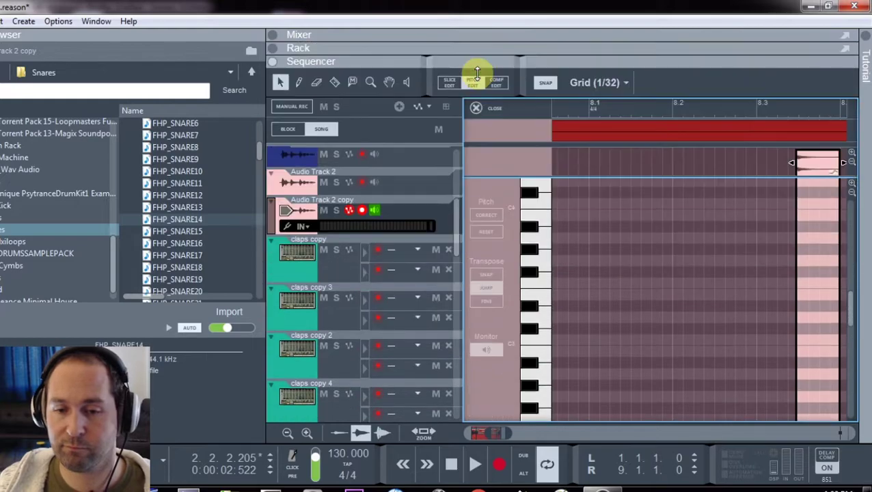
pyautogui.scroll(-1, 527, 398)
pyautogui.moveTo(266, 206); pyautogui.dragTo(0, 205)
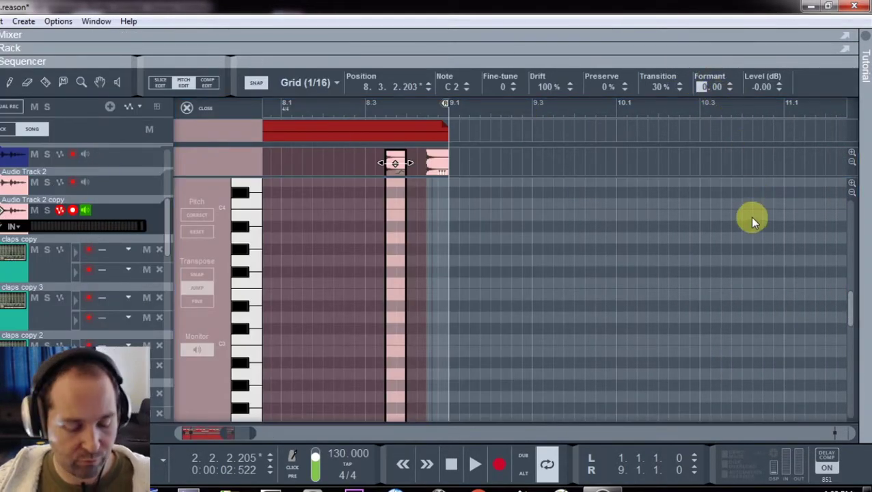
pyautogui.write('3')
pyautogui.press('Return')
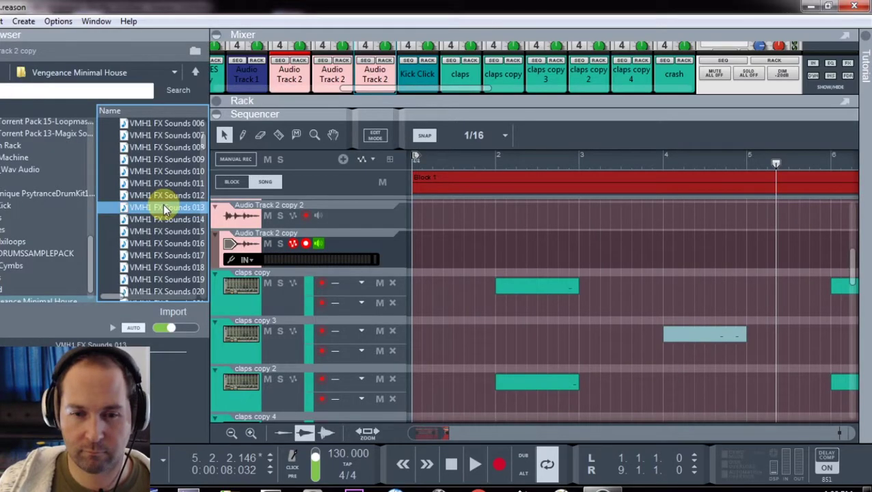
# - Import VMH1 FX Sounds 013 onto its own audio track, audition it and stretch the clip's start back to bar 3
pyautogui.moveTo(164, 210); pyautogui.dragTo(584, 250)
pyautogui.click(527, 224)
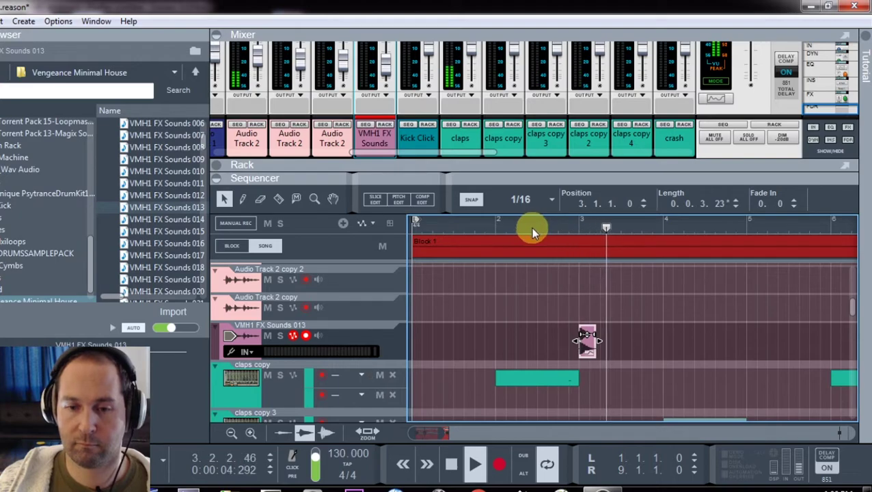
pyautogui.press('space')
pyautogui.click(711, 345)
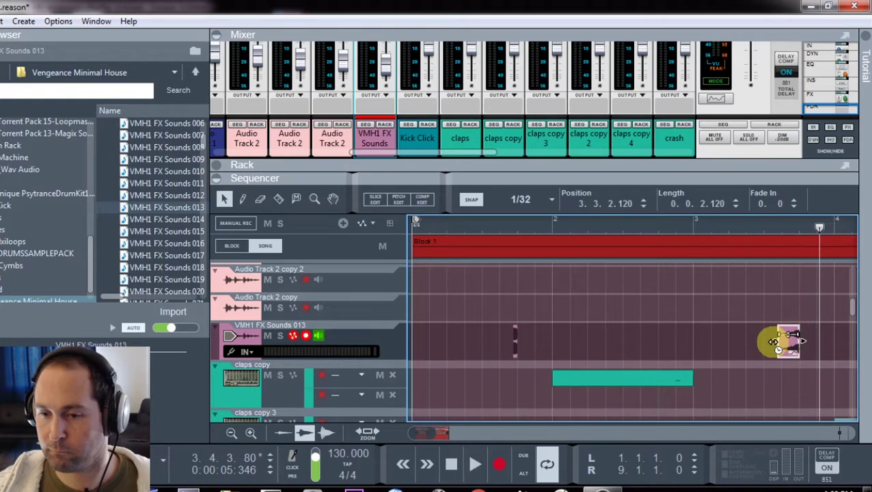
pyautogui.moveTo(773, 341); pyautogui.dragTo(690, 347)
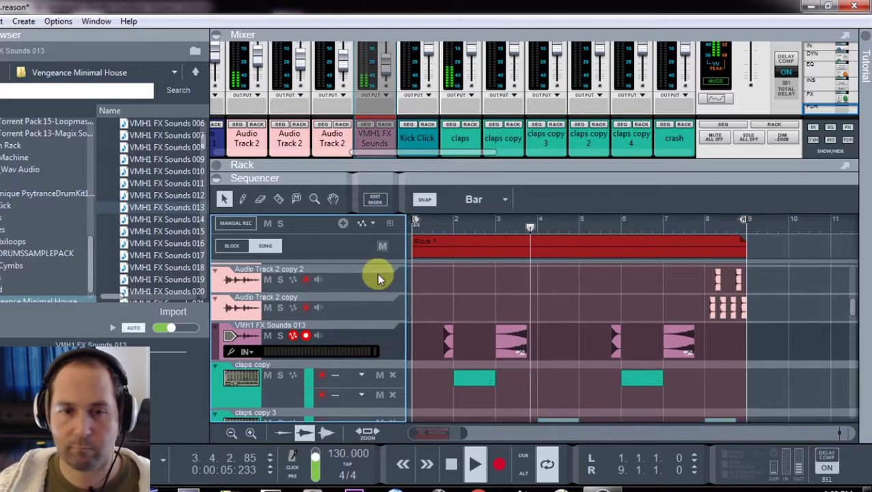
# - Create a Drum 1 Pitch automation lane for the KICK Redrum and record pitch knob movements into it
pyautogui.moveTo(388, 166); pyautogui.dragTo(366, 311)
pyautogui.scroll(3, 355, 146)
pyautogui.scroll(3, 358, 146)
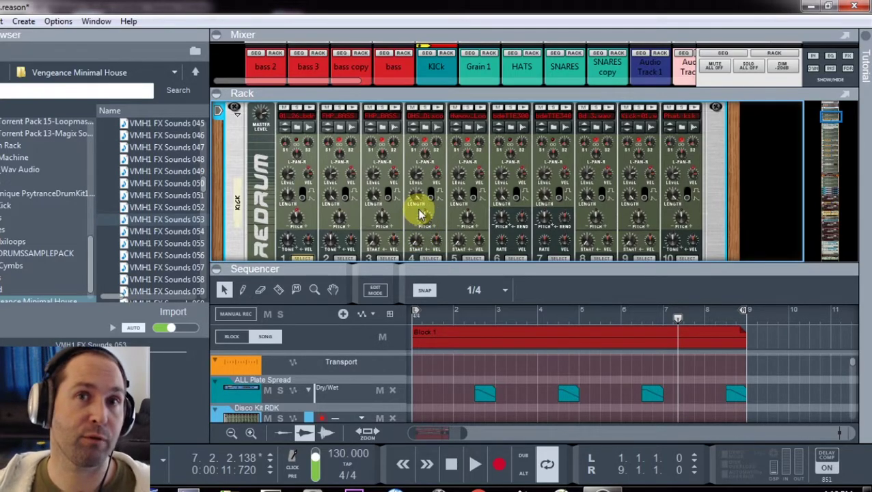
pyautogui.rightClick(294, 218)
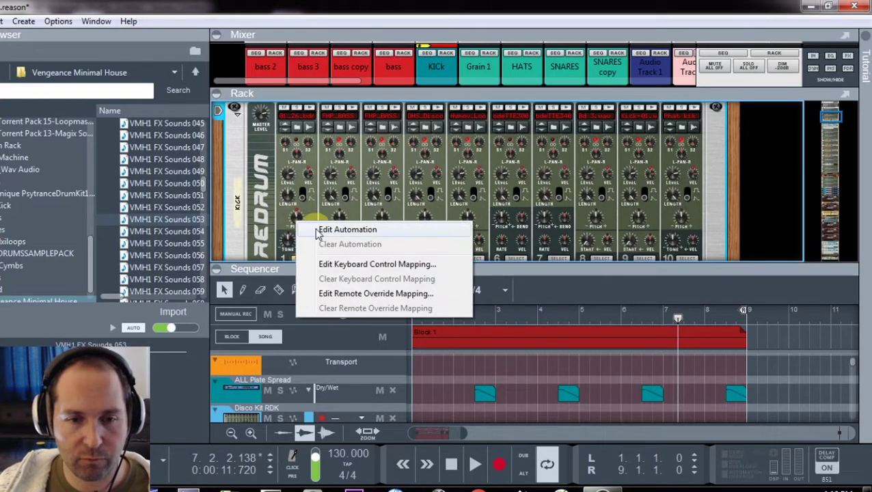
pyautogui.click(321, 229)
pyautogui.click(500, 465)
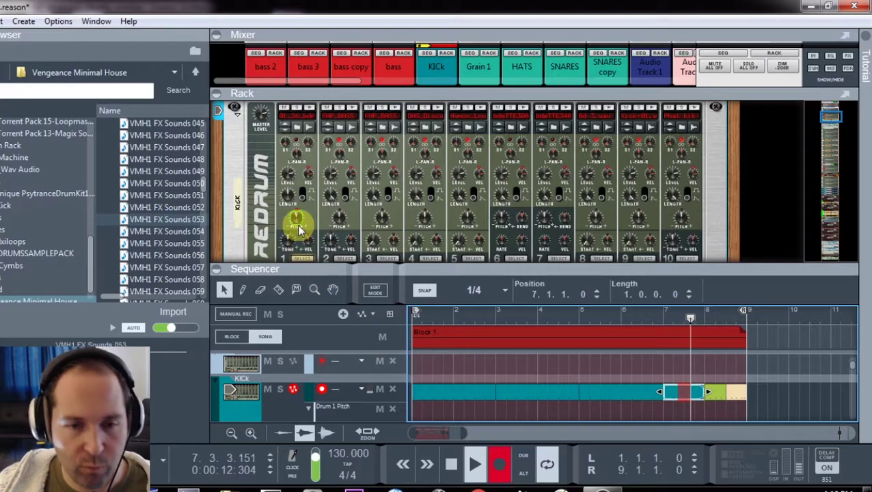
pyautogui.press('space')
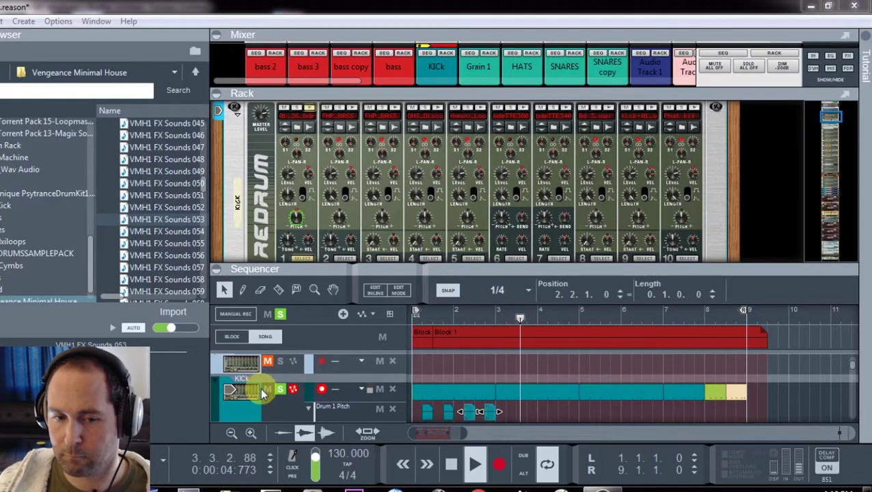
# - Turn off all sequencer solos, select the four Drum 1 Pitch automation clips and copy them to bar 5
pyautogui.click(280, 313)
pyautogui.moveTo(492, 313); pyautogui.dragTo(212, 316)
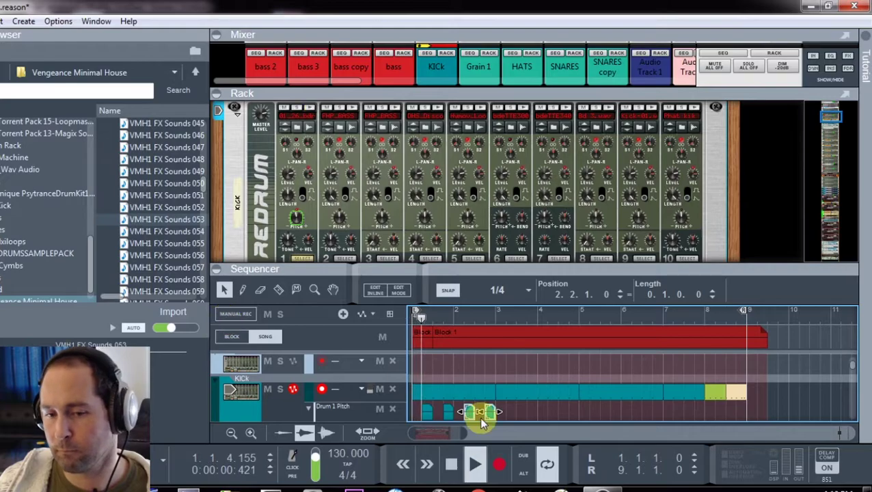
pyautogui.moveTo(505, 410); pyautogui.dragTo(403, 412)
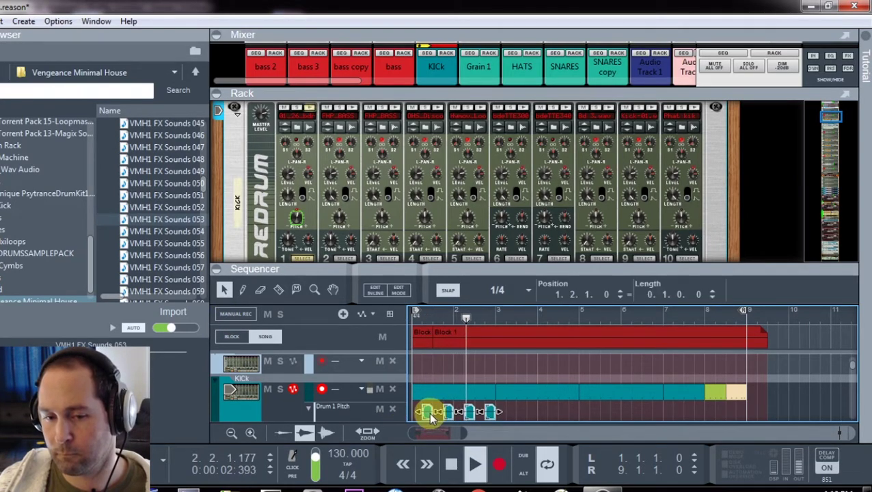
pyautogui.scroll(-3, 547, 417)
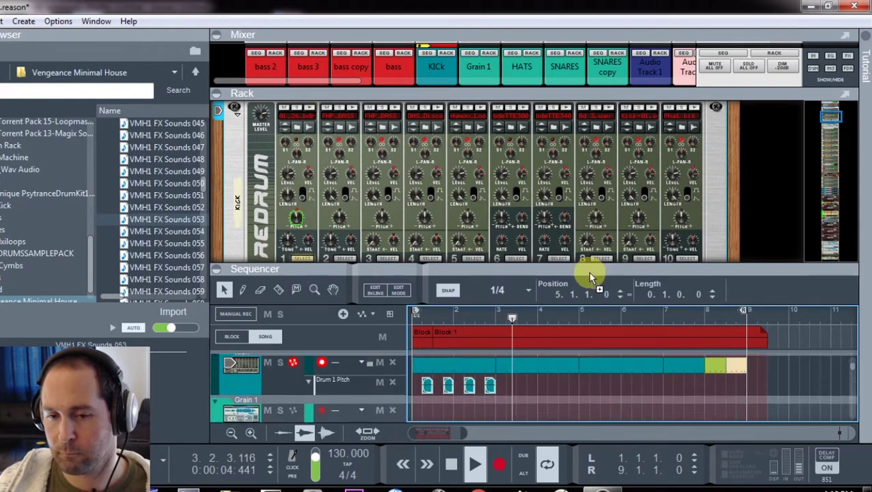
pyautogui.moveTo(589, 277); pyautogui.dragTo(584, 398)
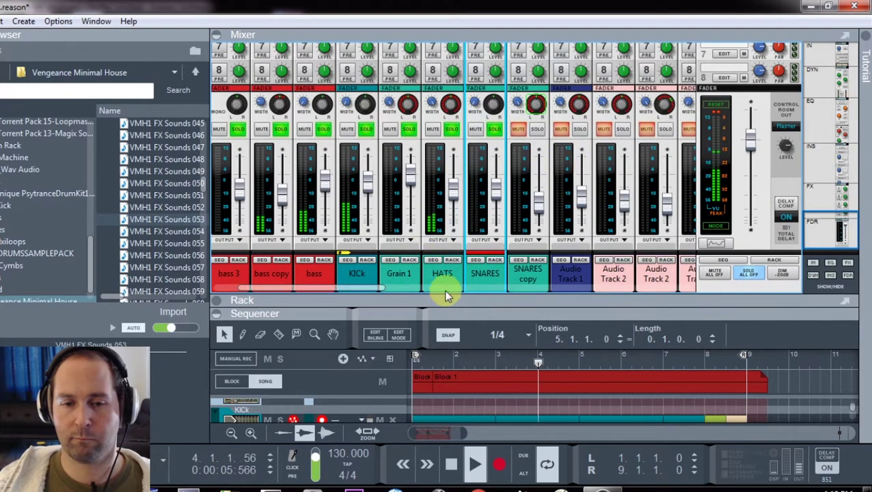
# - Lower the master level by 20 dB with the master section's Dim function
pyautogui.moveTo(364, 294); pyautogui.dragTo(335, 294)
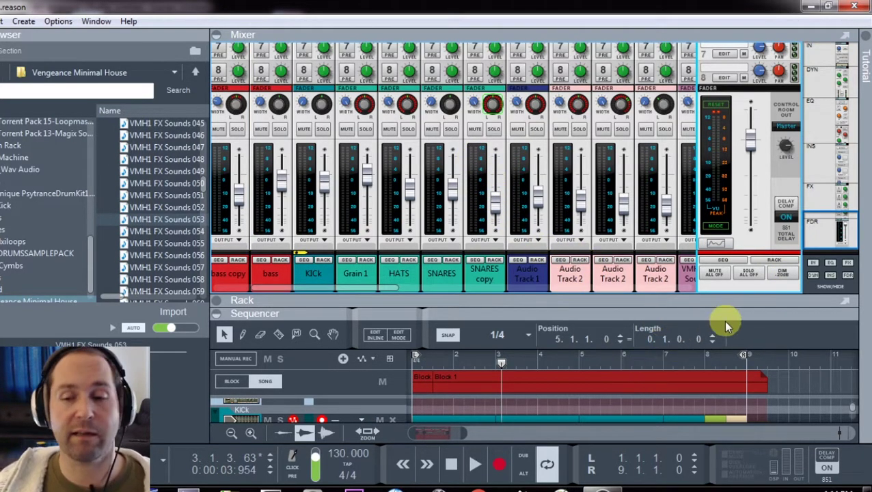
pyautogui.click(786, 276)
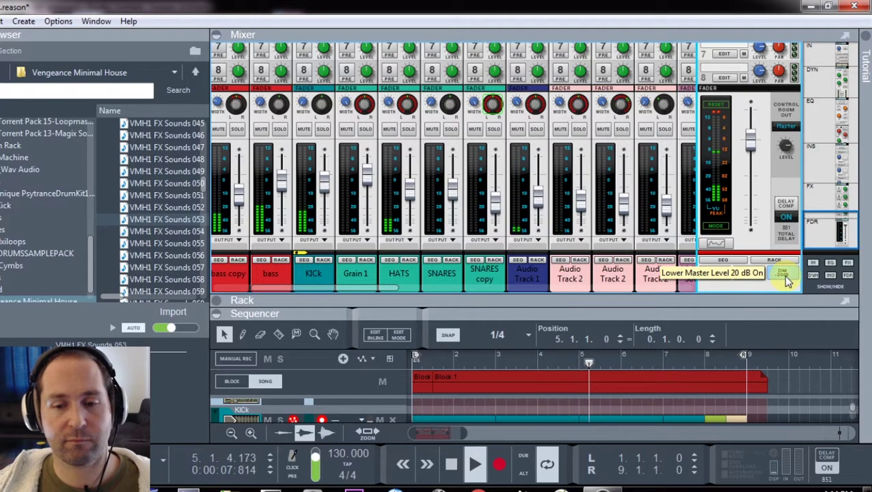